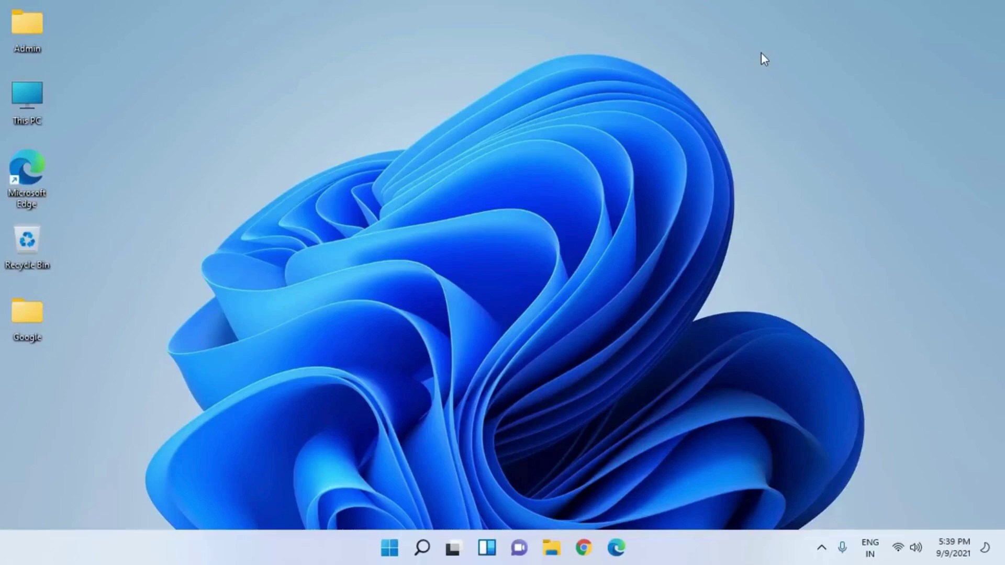
- Open the C:\Windows\Prefetch folder by running 'prefetch' from the Run prompt
{"action": "key", "text": "super+r"}
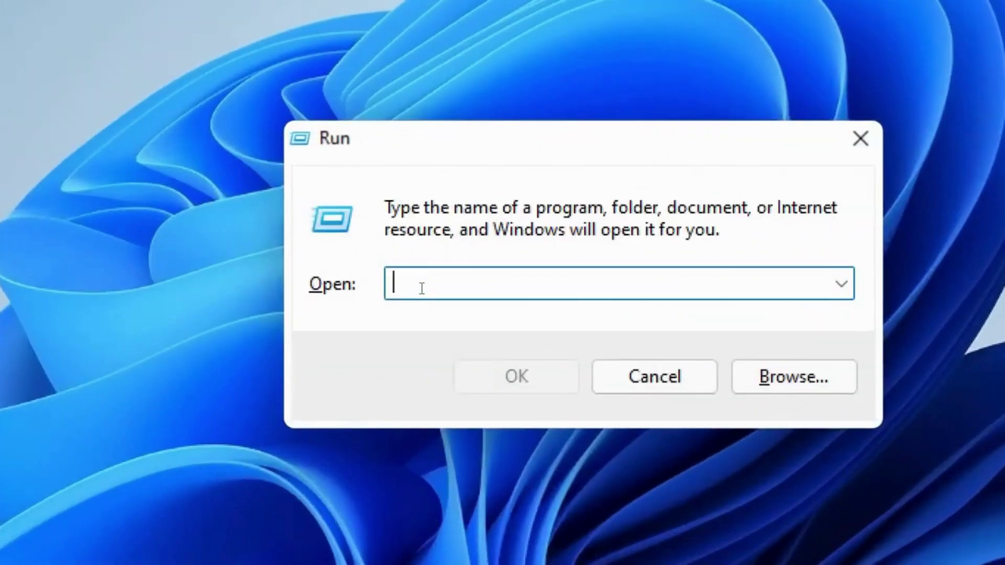
{"action": "type", "text": "prefetch"}
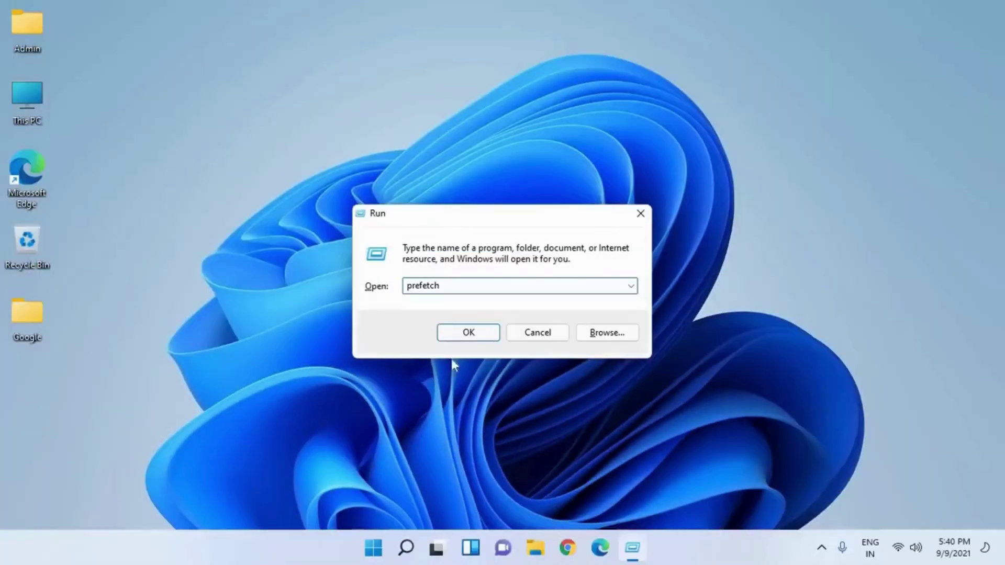
{"action": "left_click", "coordinate": [515, 309]}
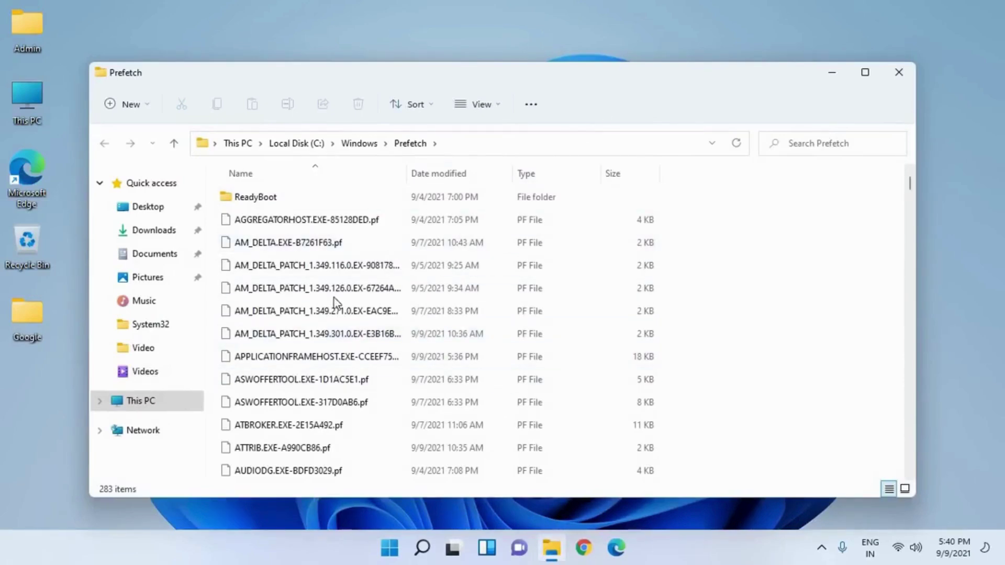
- Permanently delete all 283 Prefetch items and close the emptied folder
{"action": "left_click", "coordinate": [335, 224]}
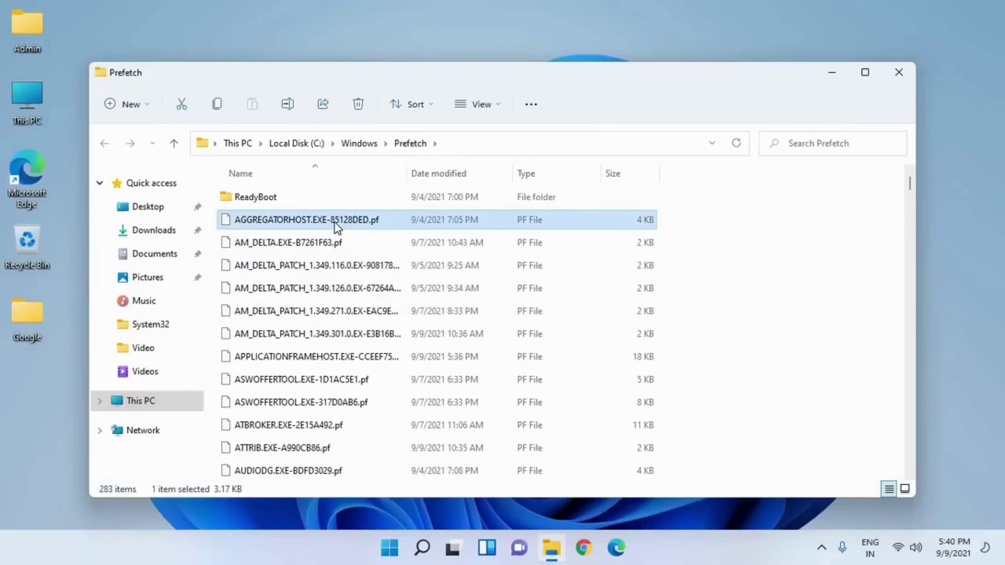
{"action": "key", "text": "ctrl+a"}
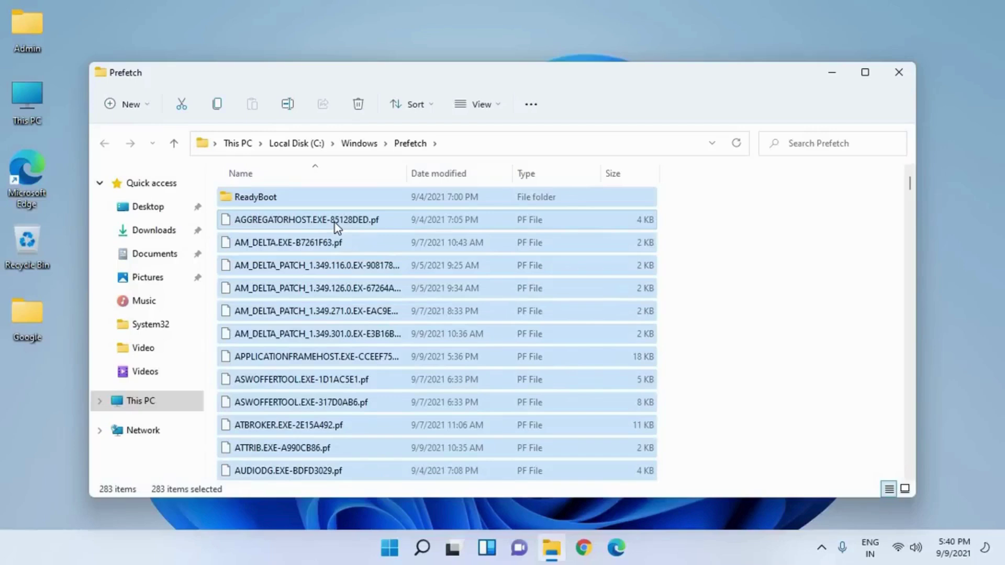
{"action": "key", "text": "shift+Delete"}
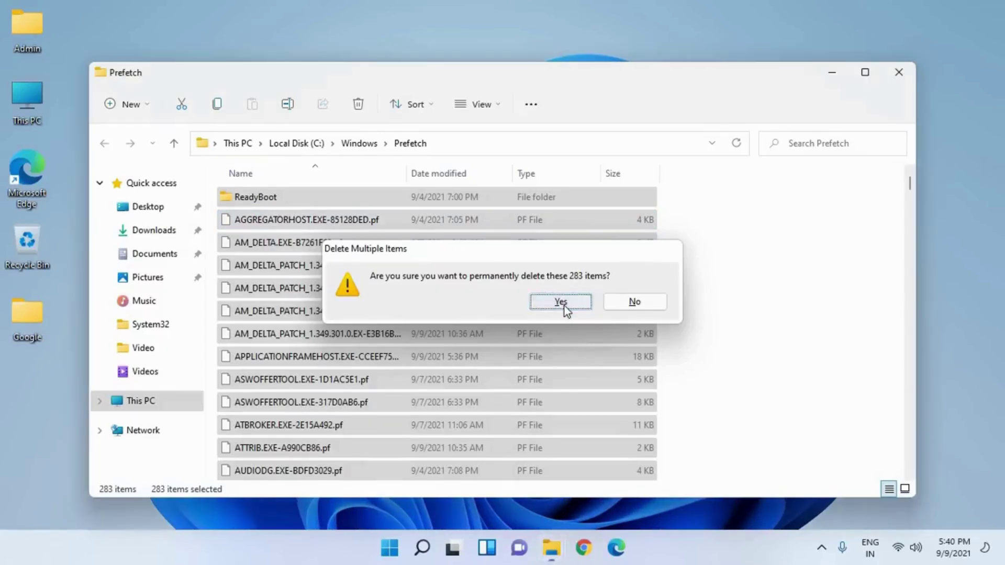
{"action": "left_click", "coordinate": [564, 305]}
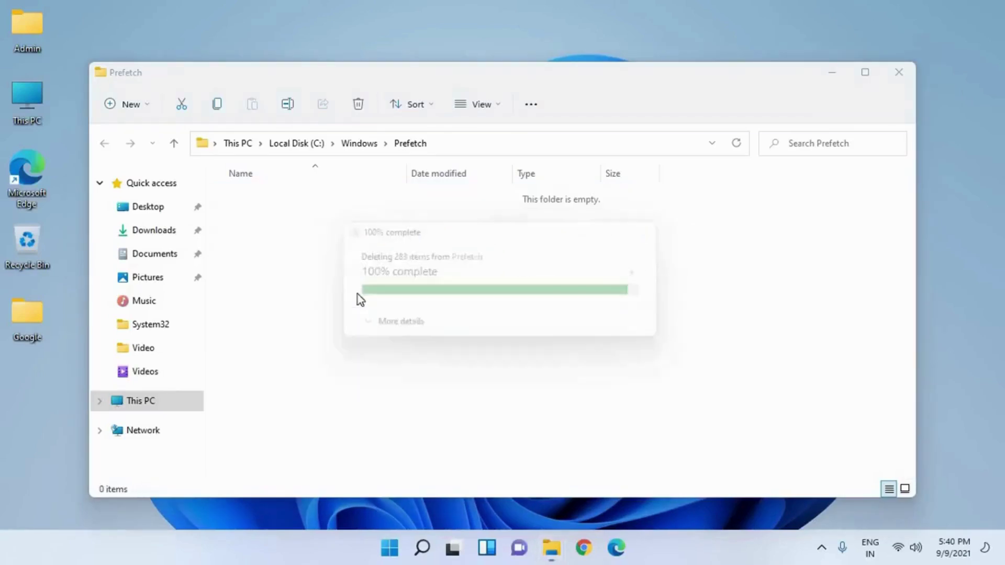
{"action": "left_click", "coordinate": [899, 74]}
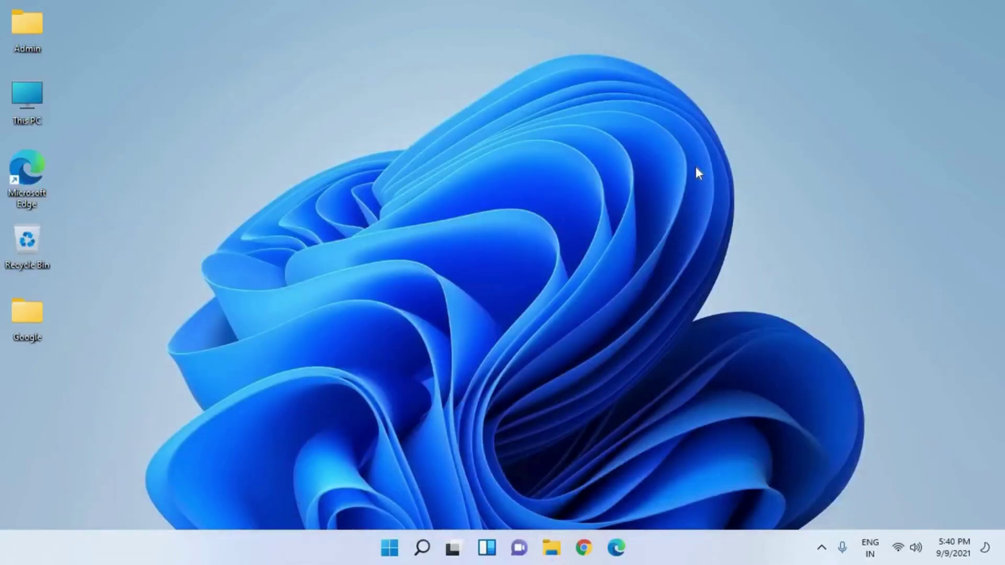
- Open the C:\Windows\Temp folder by running 'temp' from the Run prompt
{"action": "key", "text": "super+r"}
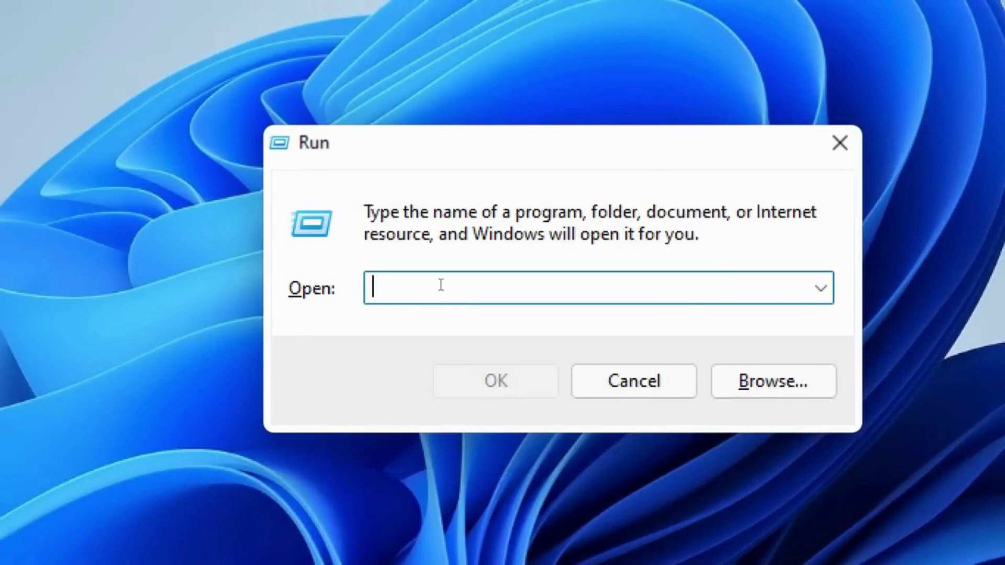
{"action": "type", "text": "temp"}
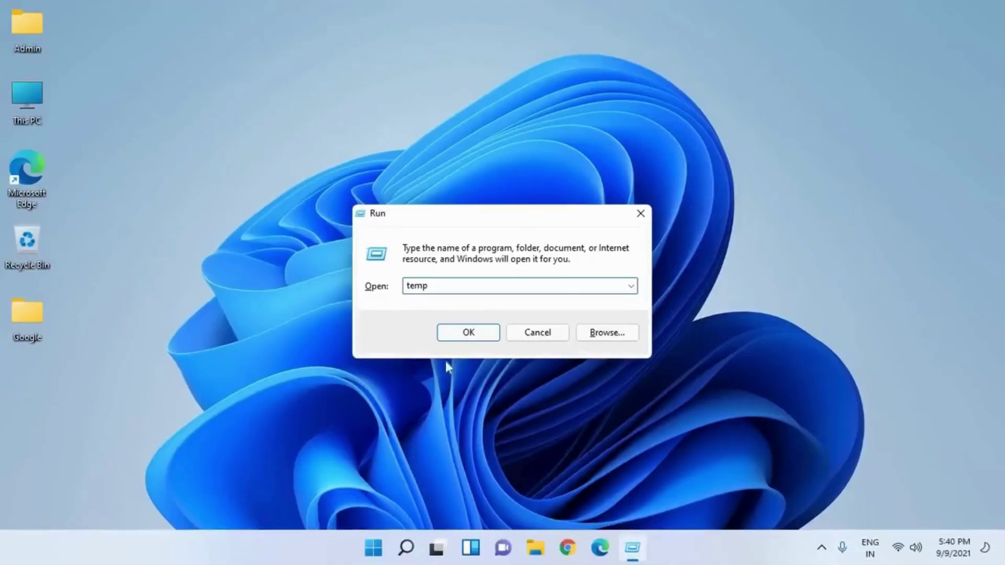
{"action": "left_click", "coordinate": [485, 379]}
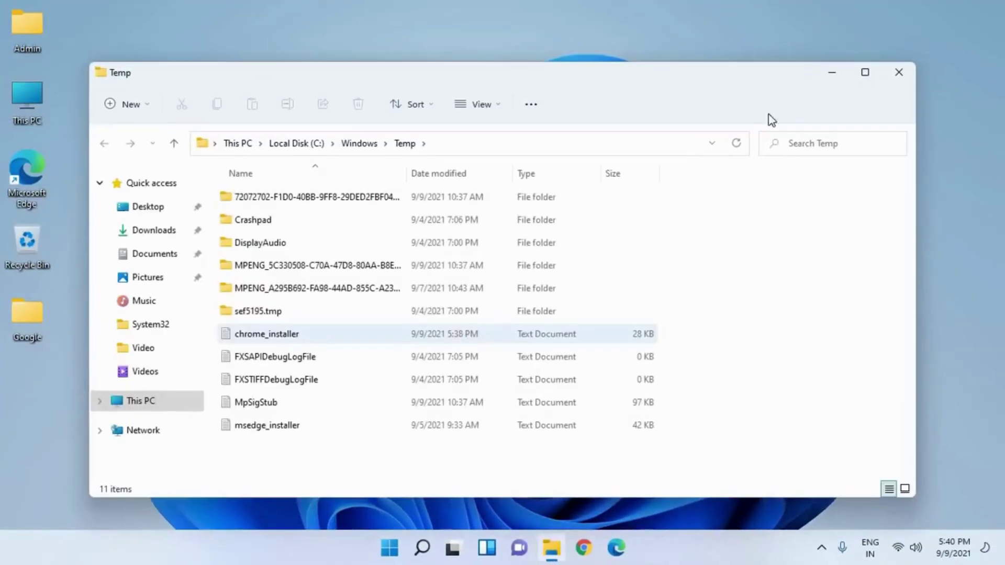
- Permanently delete all 11 items in Windows Temp and close the folder
{"action": "left_click", "coordinate": [287, 310]}
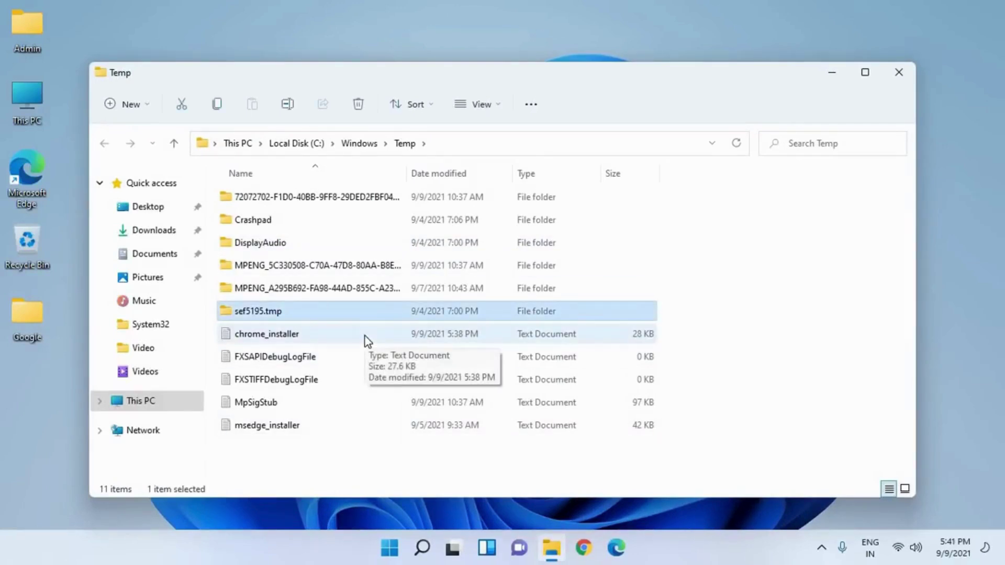
{"action": "left_click", "coordinate": [271, 249]}
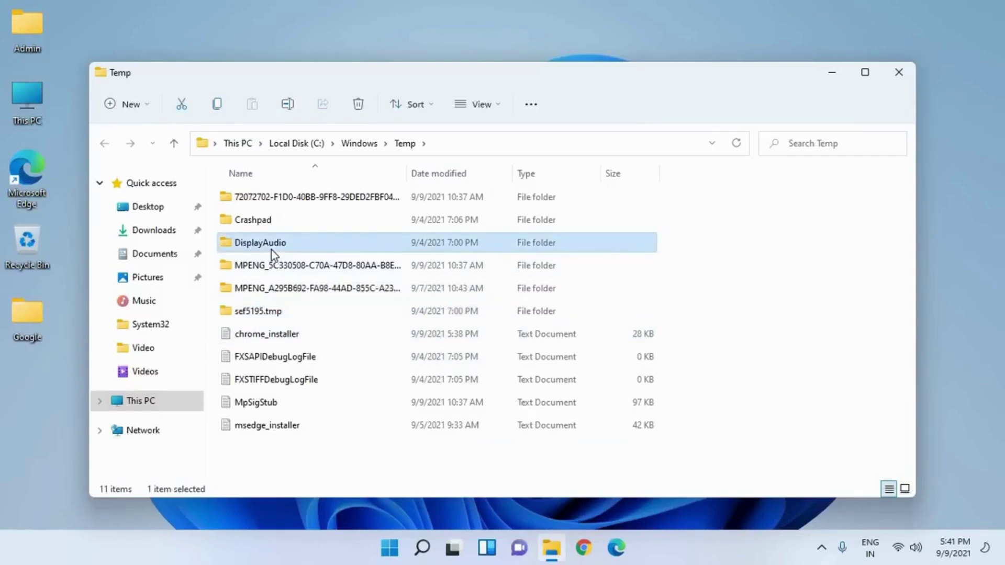
{"action": "key", "text": "ctrl+a"}
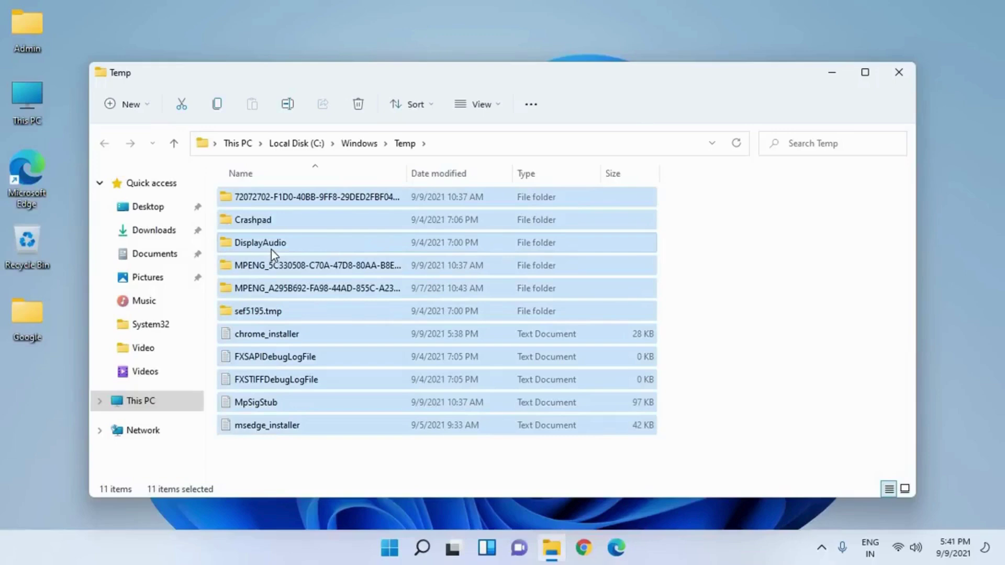
{"action": "key", "text": "shift+Delete"}
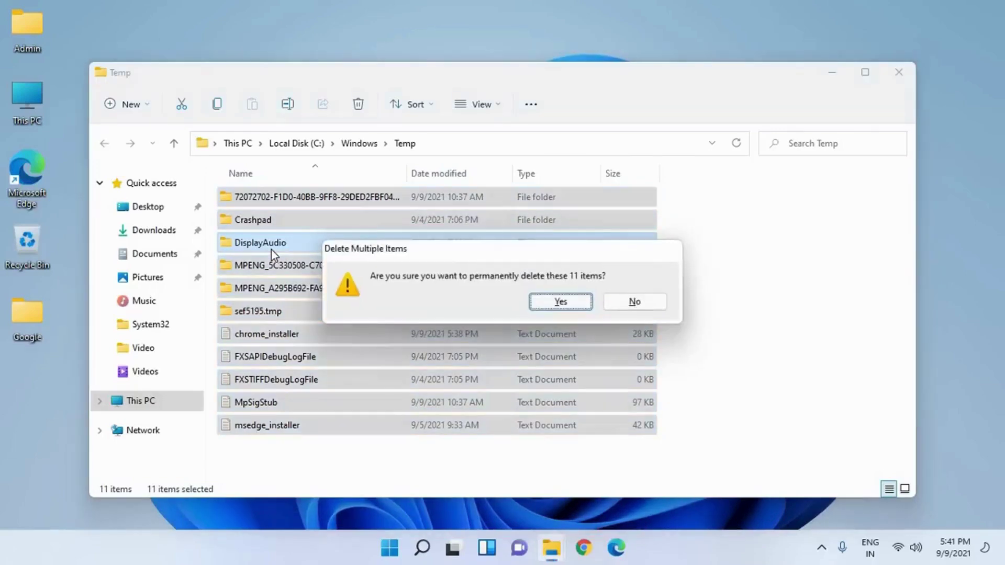
{"action": "key", "text": "Return"}
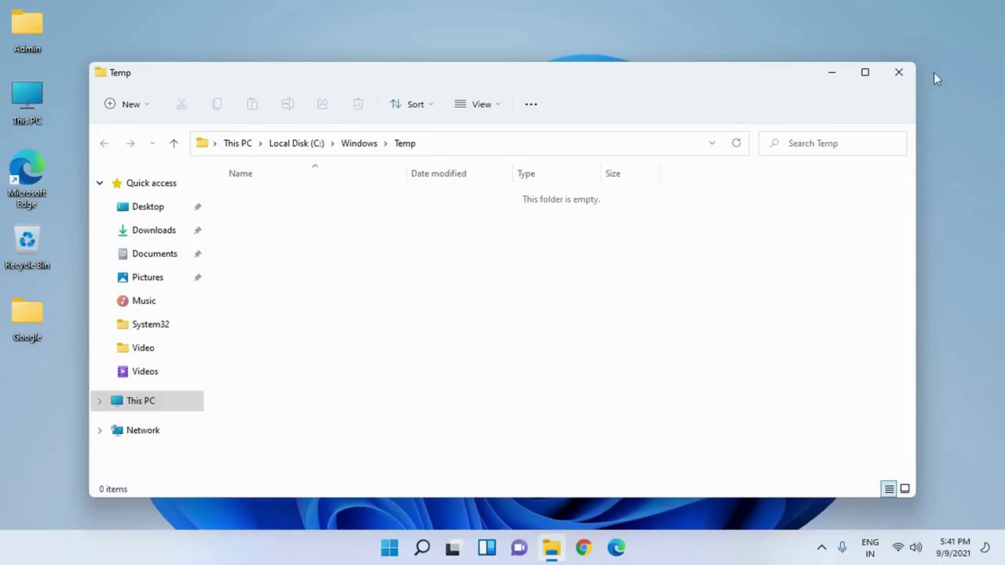
{"action": "left_click", "coordinate": [906, 77]}
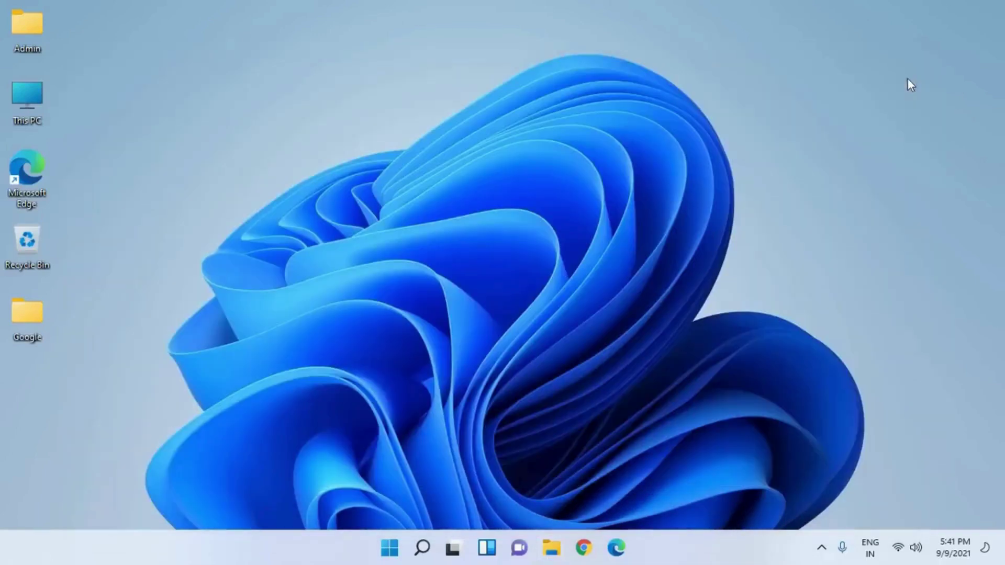
- Open the user's temporary files folder by running '%temp%' from the Run prompt
{"action": "key", "text": "super+r"}
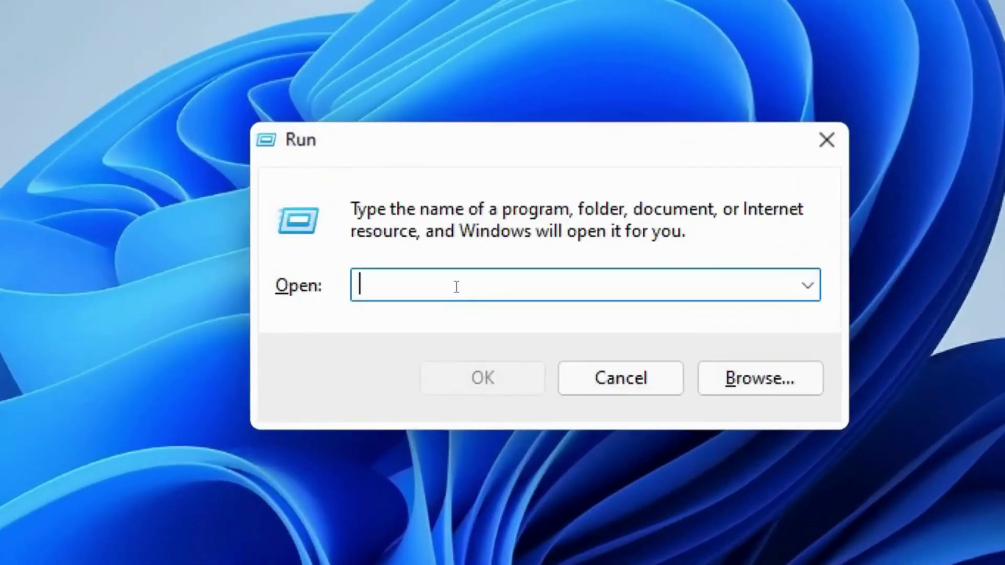
{"action": "type", "text": "%t"}
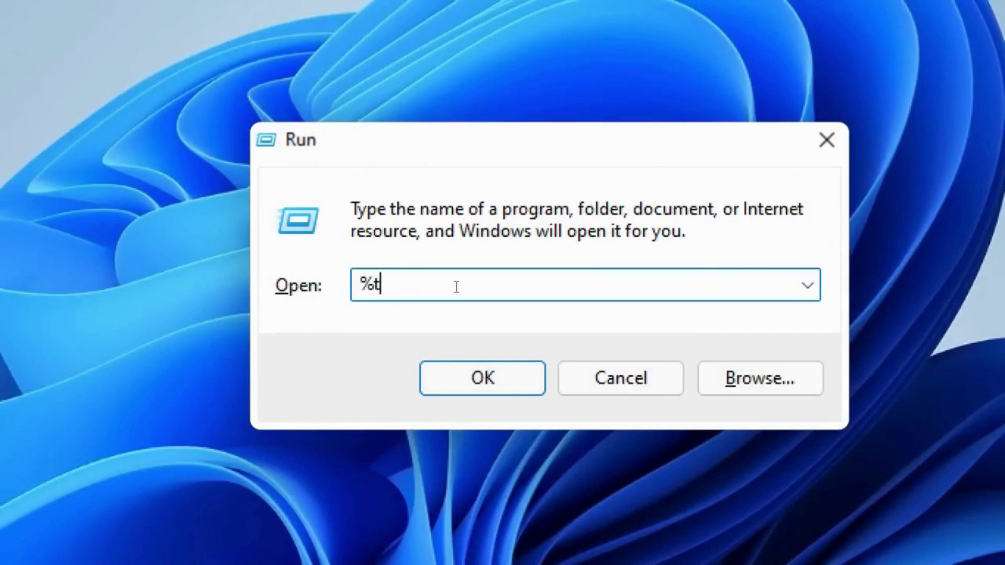
{"action": "type", "text": "emp%"}
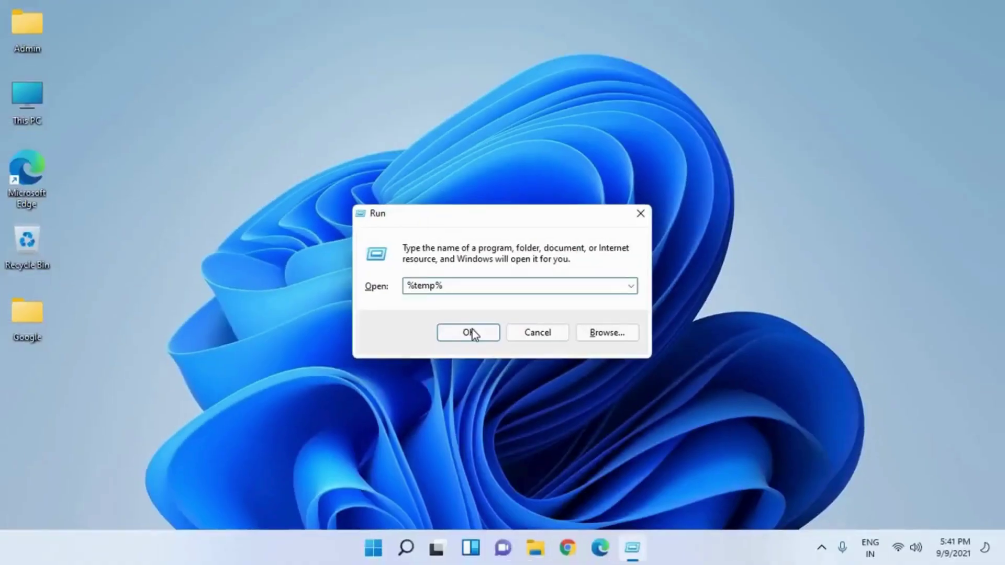
{"action": "left_click", "coordinate": [471, 332]}
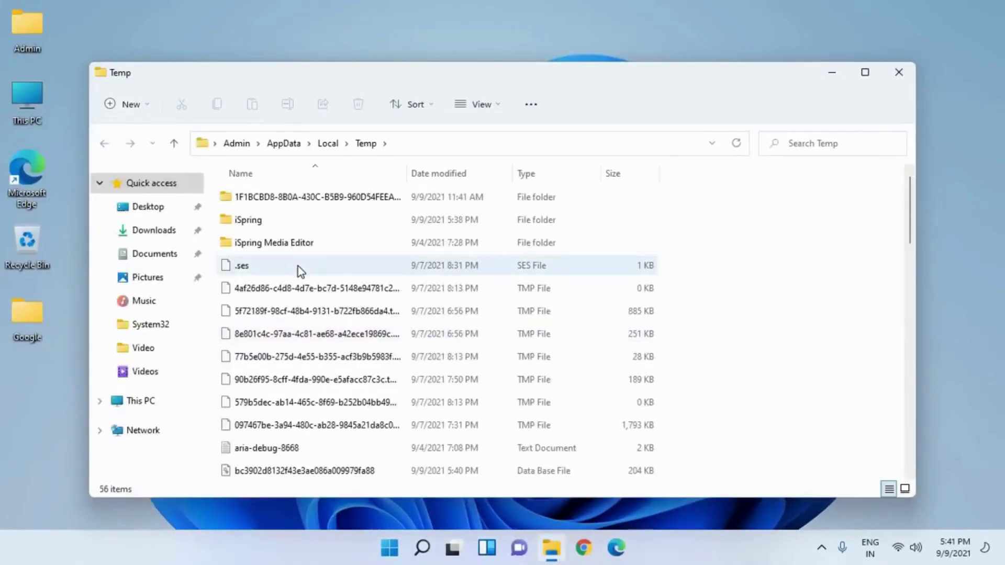
- Select everything in the user Temp folder and permanently delete the 56 items
{"action": "left_click", "coordinate": [253, 196]}
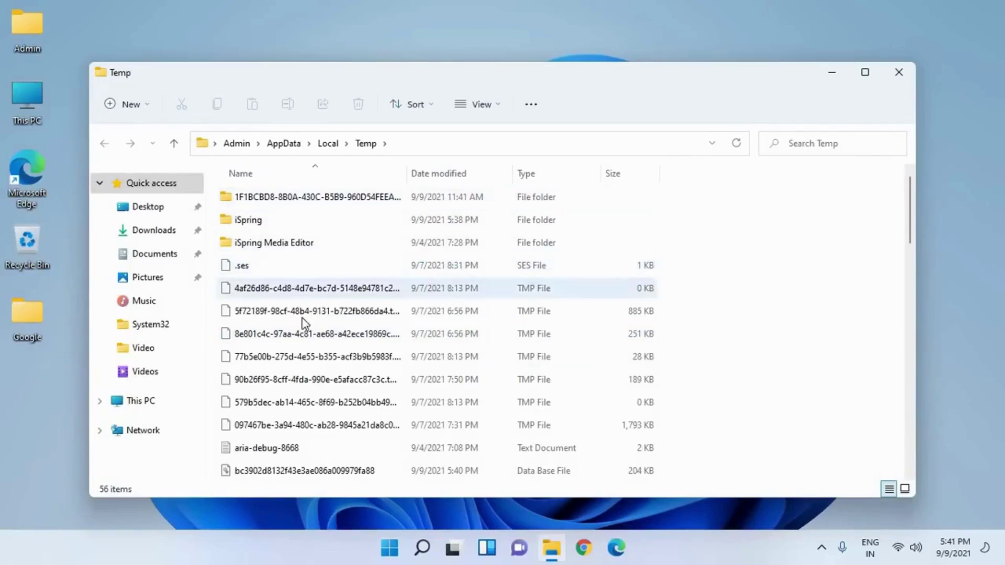
{"action": "left_click", "coordinate": [324, 381]}
{"action": "scroll", "coordinate": [327, 387], "scroll_direction": "down", "scroll_amount": 2}
{"action": "scroll", "coordinate": [327, 387], "scroll_direction": "down", "scroll_amount": 7}
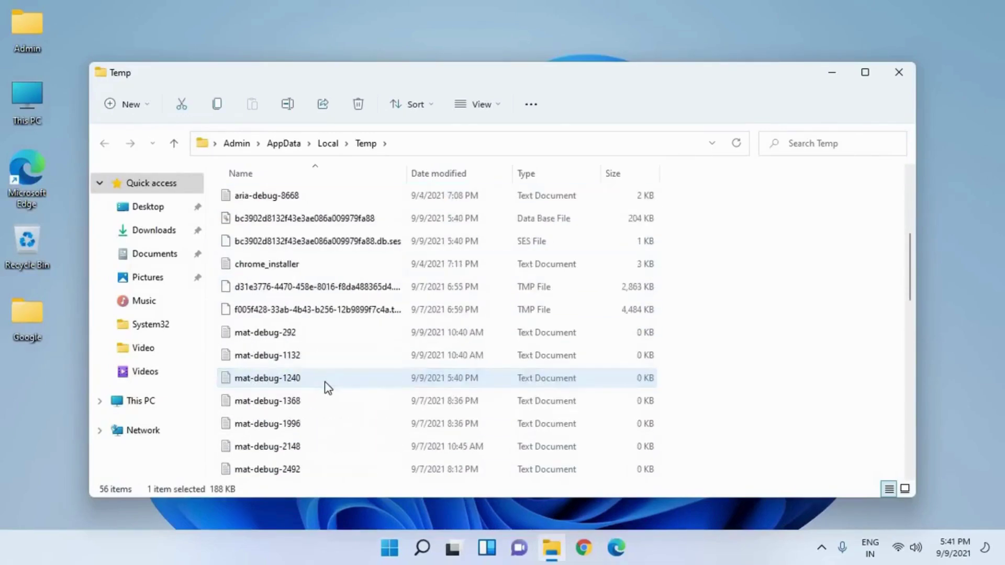
{"action": "scroll", "coordinate": [327, 388], "scroll_direction": "up", "scroll_amount": 9}
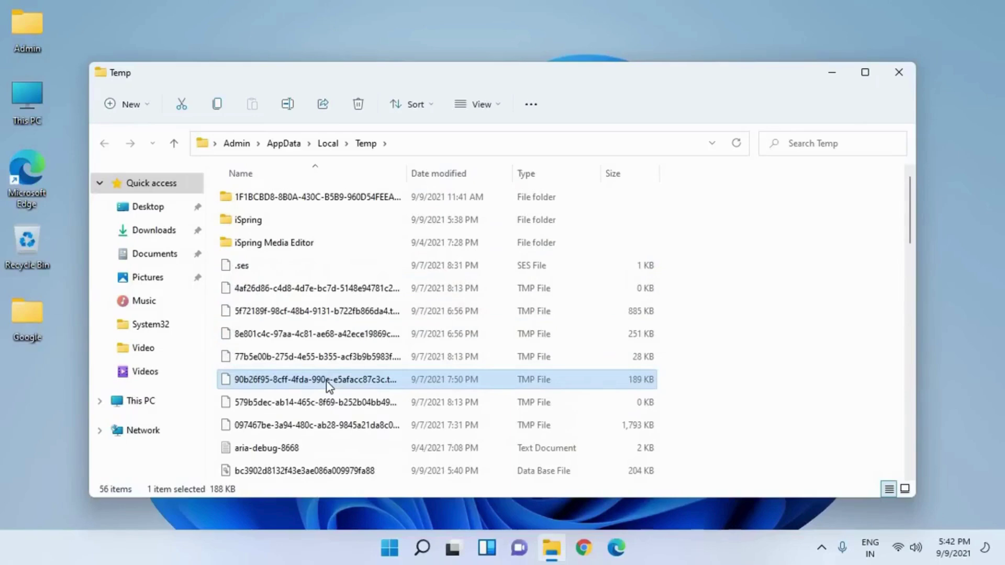
{"action": "left_click", "coordinate": [368, 335]}
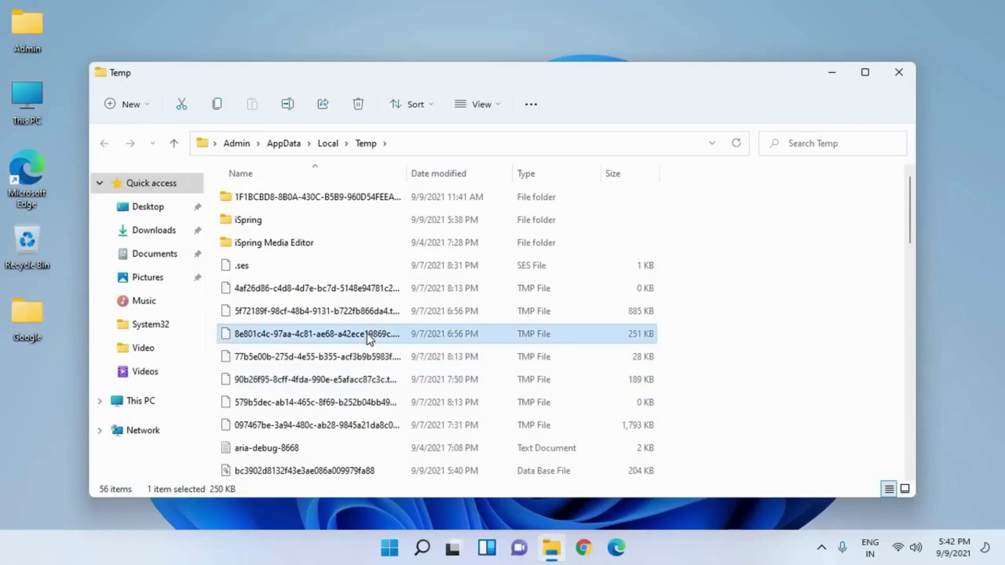
{"action": "left_click", "coordinate": [290, 245]}
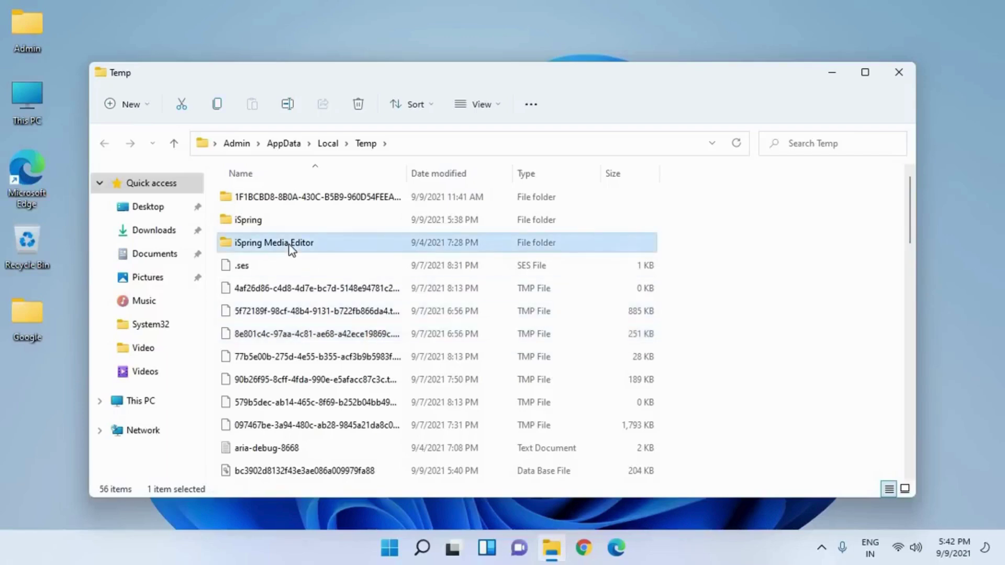
{"action": "key", "text": "ctrl+a"}
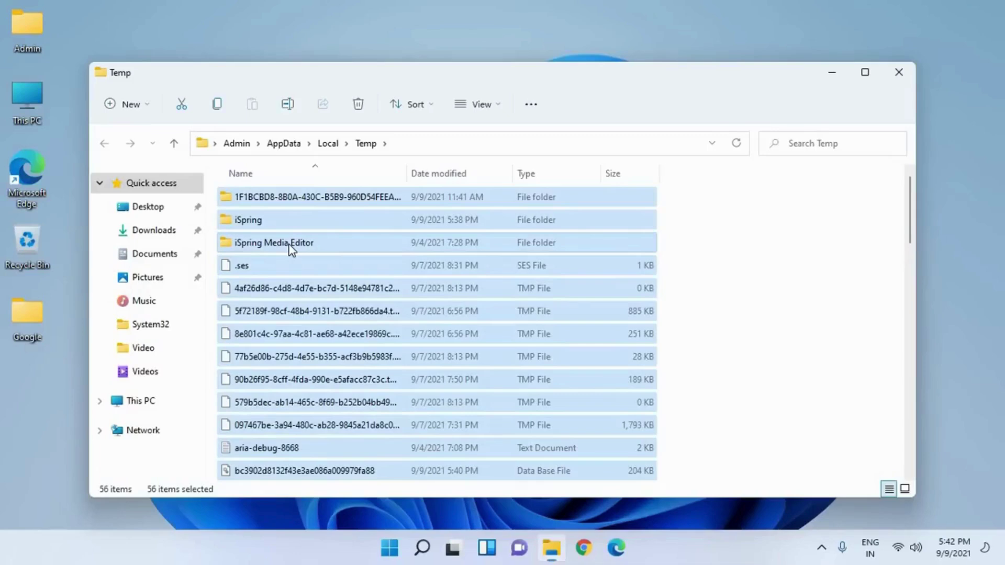
{"action": "key", "text": "shift+Delete"}
{"action": "key", "text": "Return"}
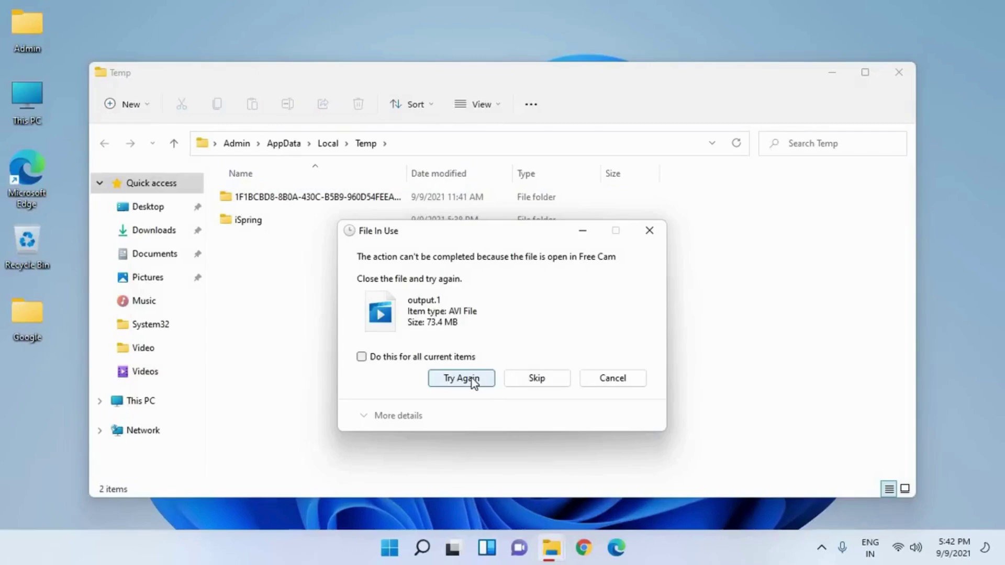
- Skip the in-use AVI and WAV files, then close the Temp window
{"action": "left_click", "coordinate": [533, 381]}
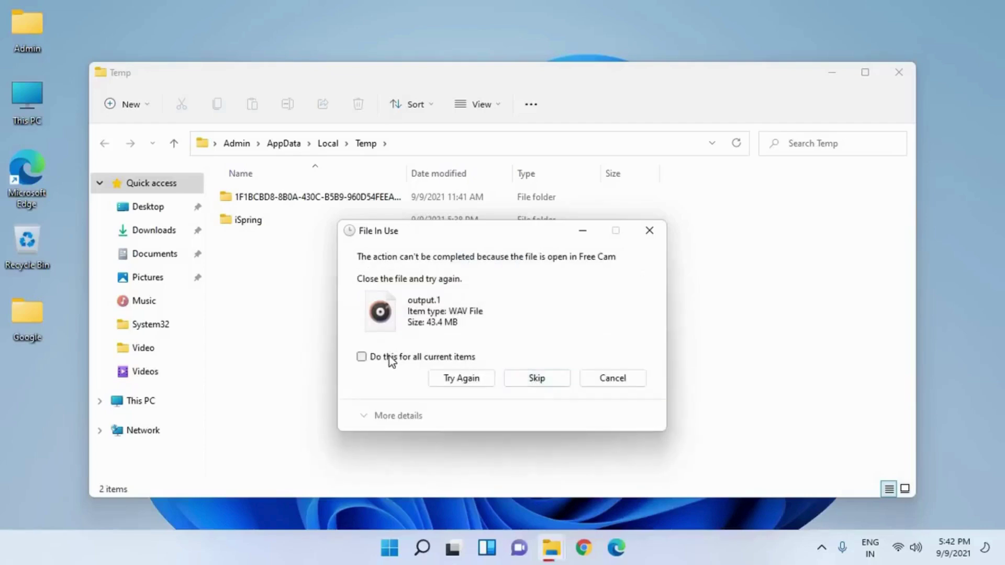
{"action": "left_click", "coordinate": [551, 378]}
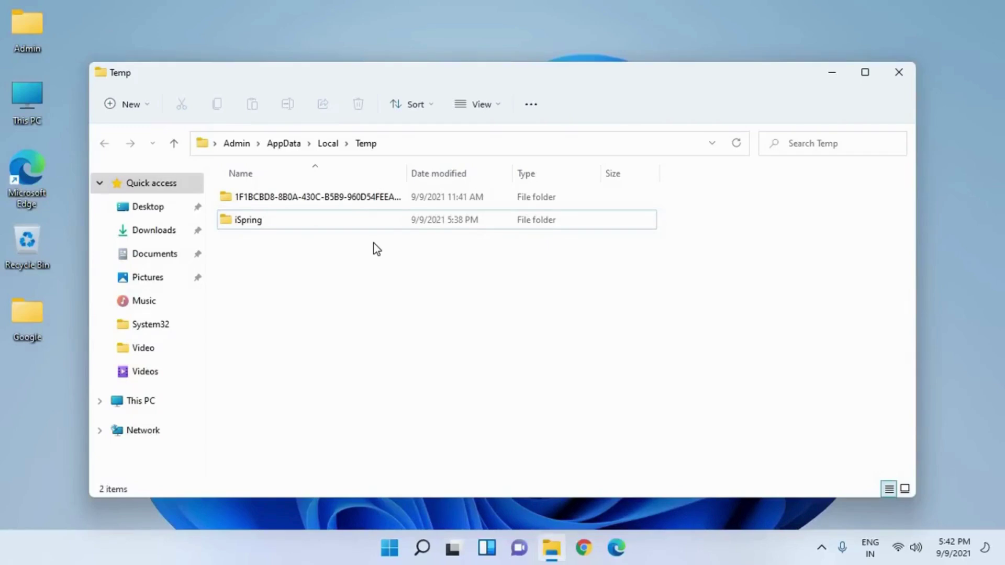
{"action": "left_click", "coordinate": [899, 72]}
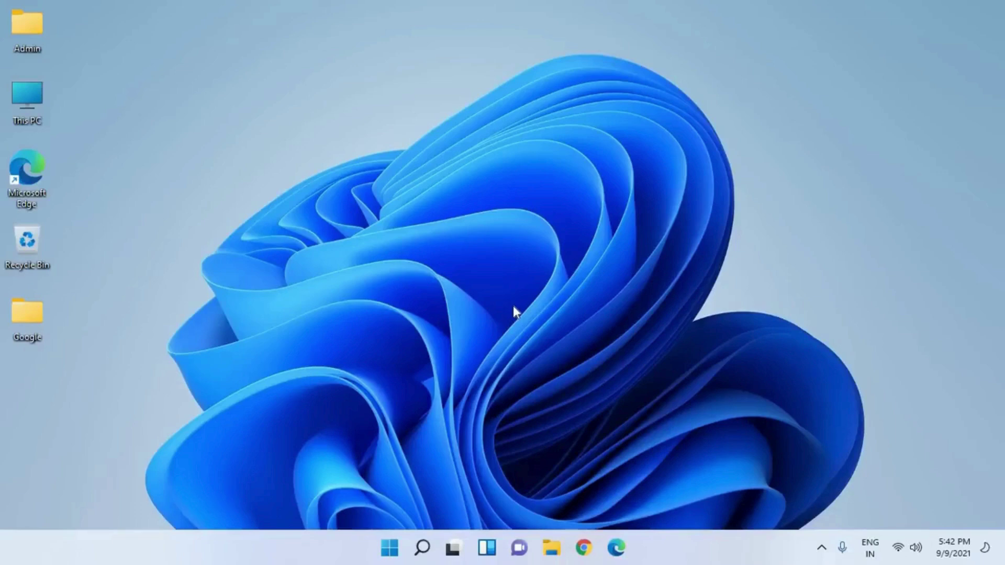
- Run 'cleanmgr' from the Run dialog to launch Disk Cleanup
{"action": "key", "text": "super+r"}
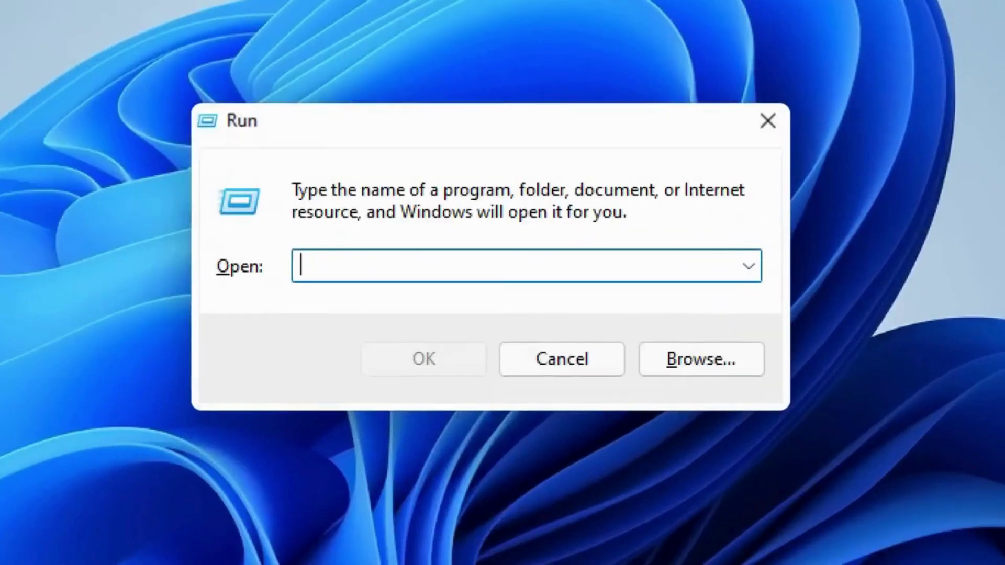
{"action": "type", "text": "l"}
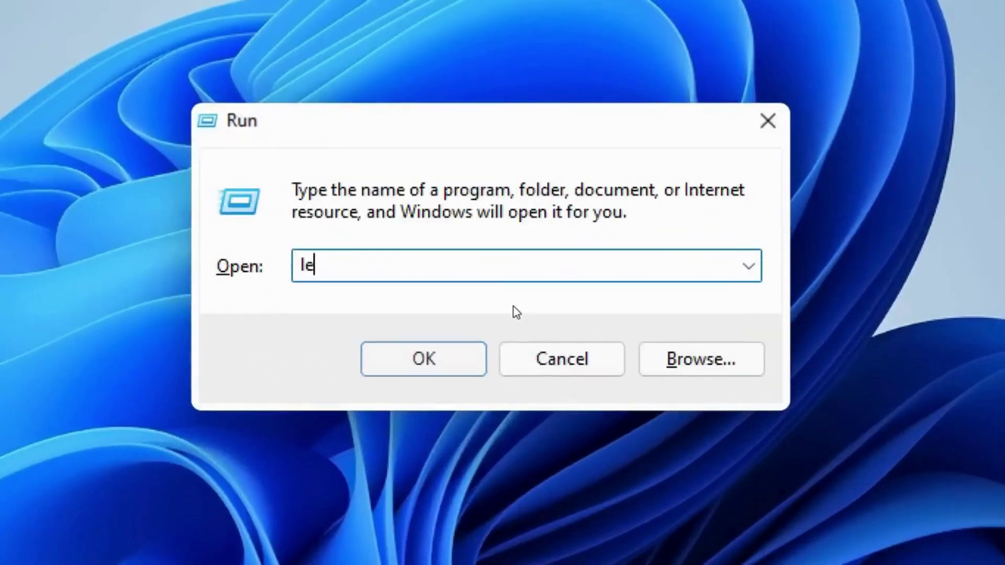
{"action": "key", "text": "BackSpace"}
{"action": "type", "text": "cleanm"}
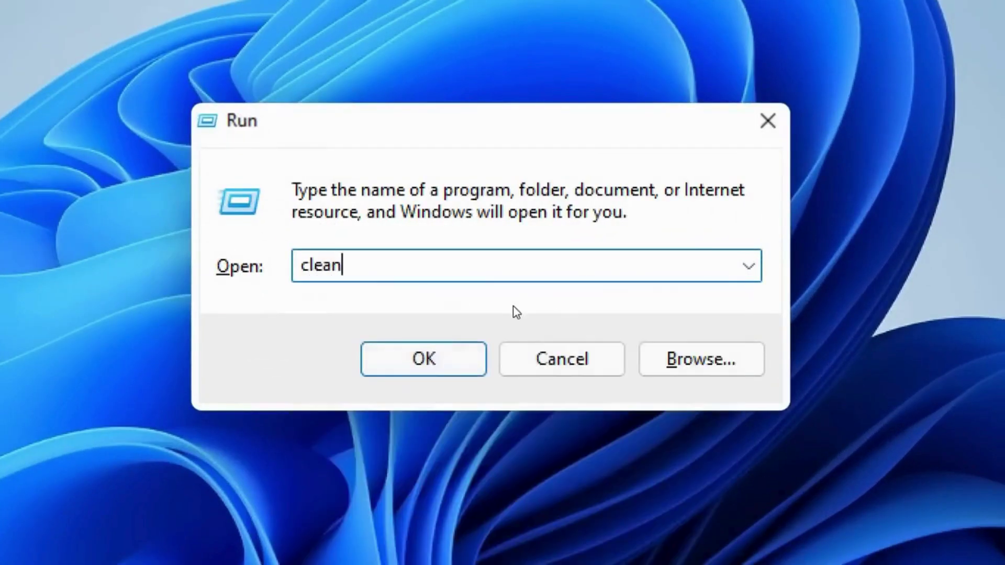
{"action": "type", "text": "gr"}
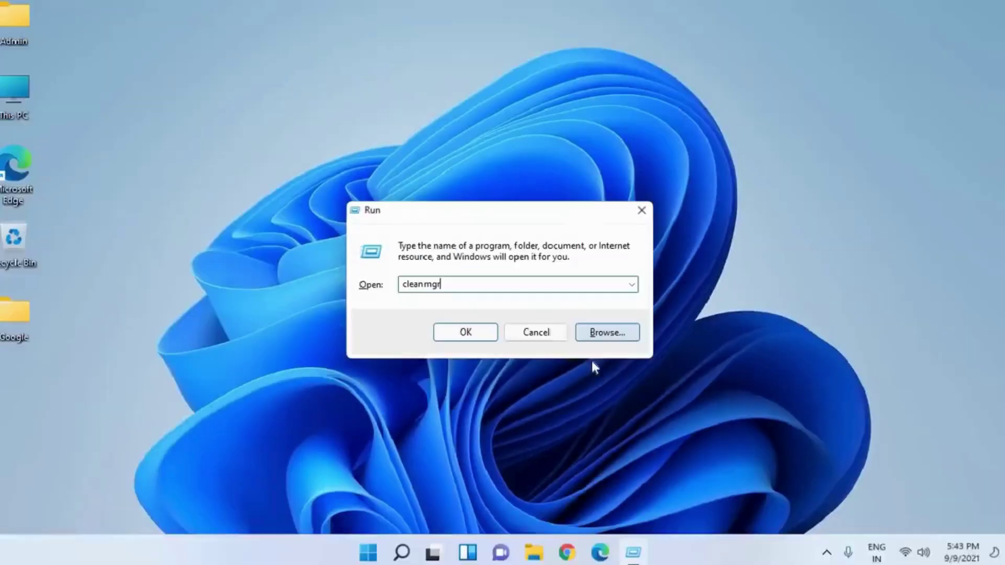
{"action": "left_click", "coordinate": [491, 335]}
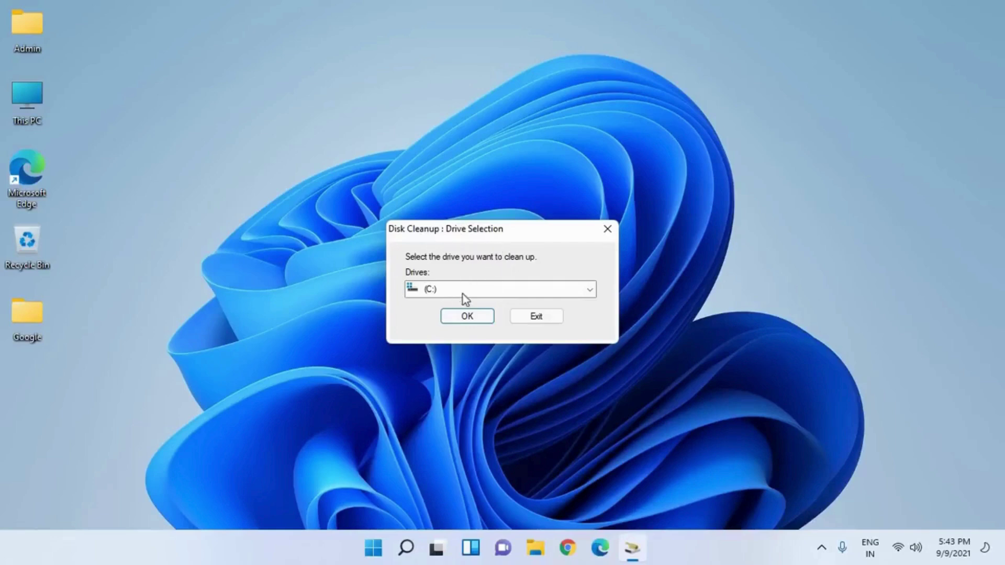
- Keep drive C: selected and scan it for removable files
{"action": "left_click", "coordinate": [481, 290]}
{"action": "left_click", "coordinate": [477, 290]}
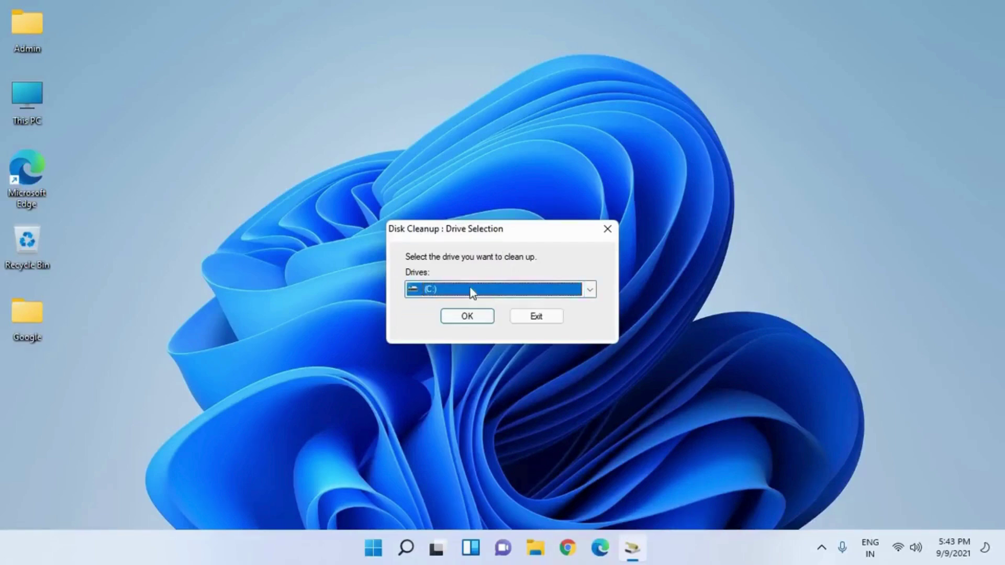
{"action": "left_click", "coordinate": [472, 291]}
{"action": "left_click", "coordinate": [472, 291]}
{"action": "left_click", "coordinate": [467, 316]}
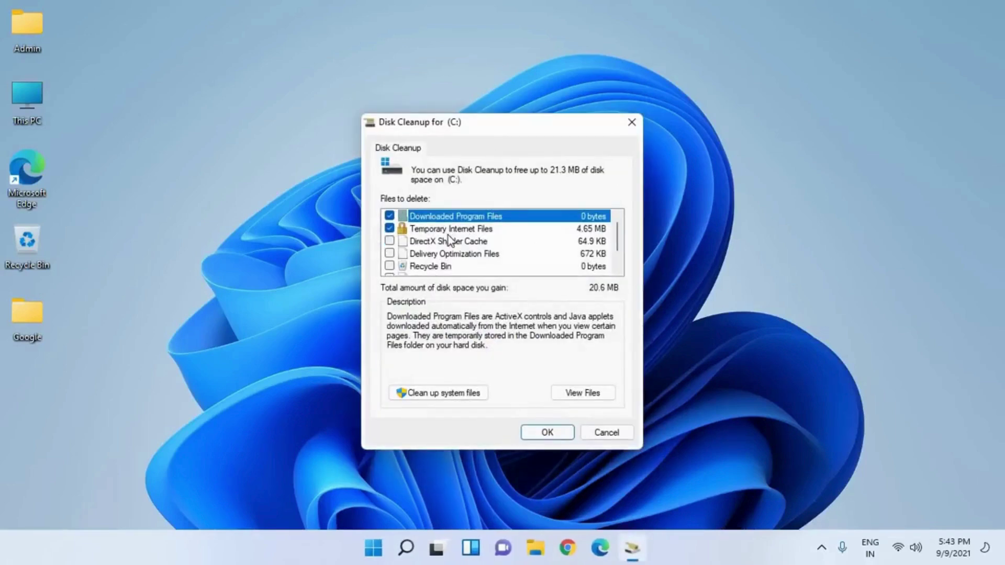
- Include Delivery Optimization Files, Recycle Bin and Temporary files (21.3 MB) and confirm deletion
{"action": "left_click", "coordinate": [389, 253]}
{"action": "left_click", "coordinate": [390, 265]}
{"action": "scroll", "coordinate": [413, 257], "scroll_direction": "down", "scroll_amount": 1}
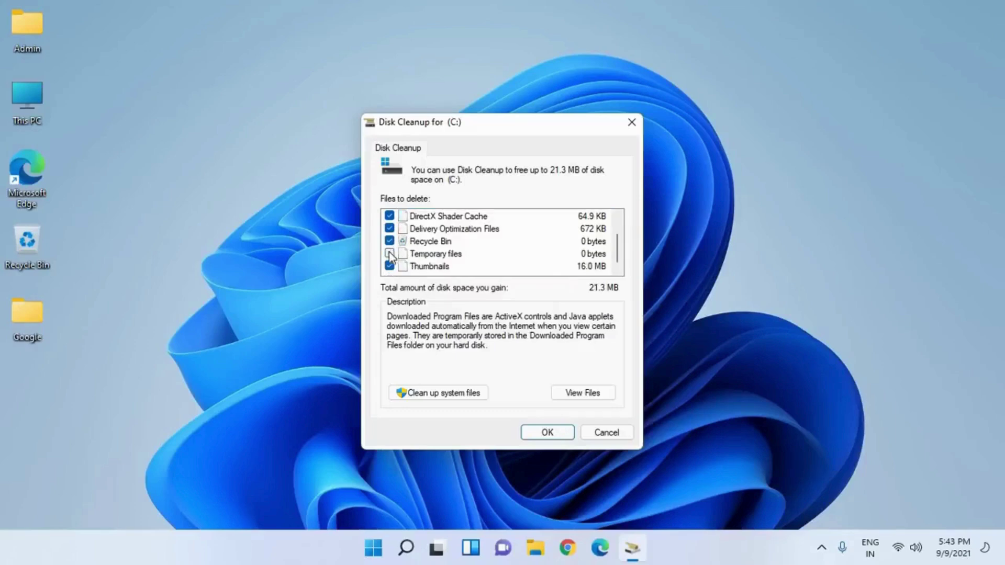
{"action": "left_click", "coordinate": [389, 254]}
{"action": "scroll", "coordinate": [465, 240], "scroll_direction": "up", "scroll_amount": 1}
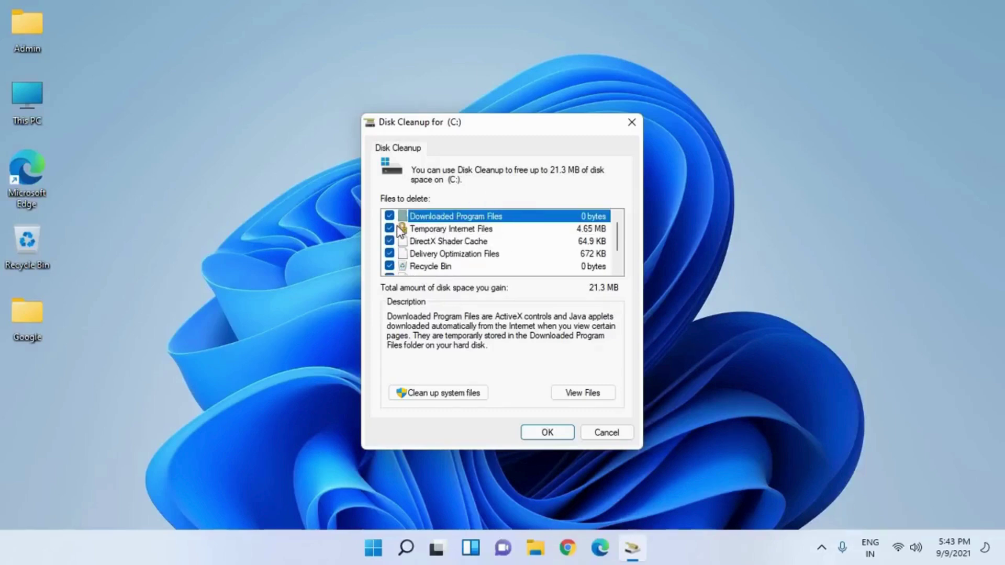
{"action": "scroll", "coordinate": [400, 228], "scroll_direction": "down", "scroll_amount": 1}
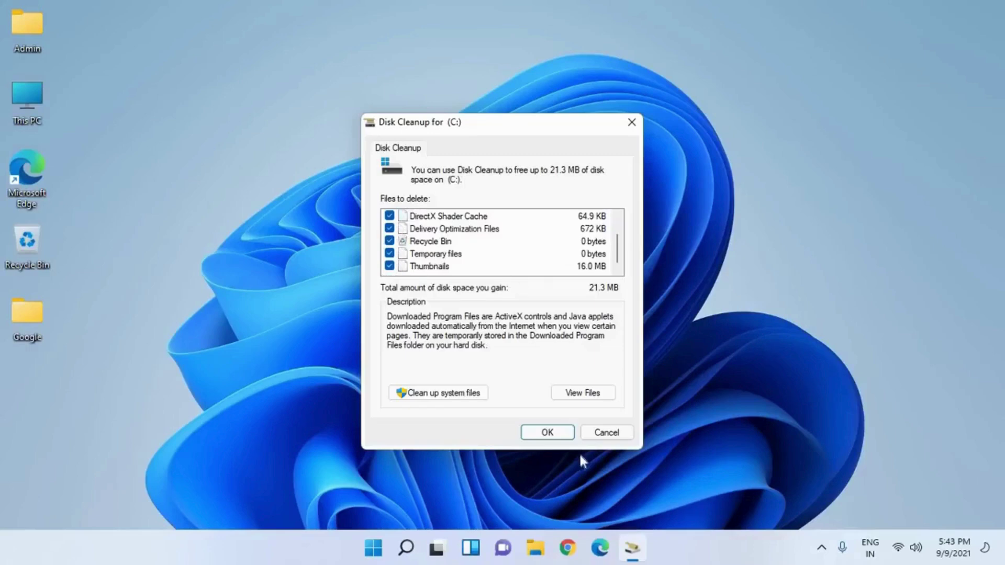
{"action": "left_click", "coordinate": [556, 432]}
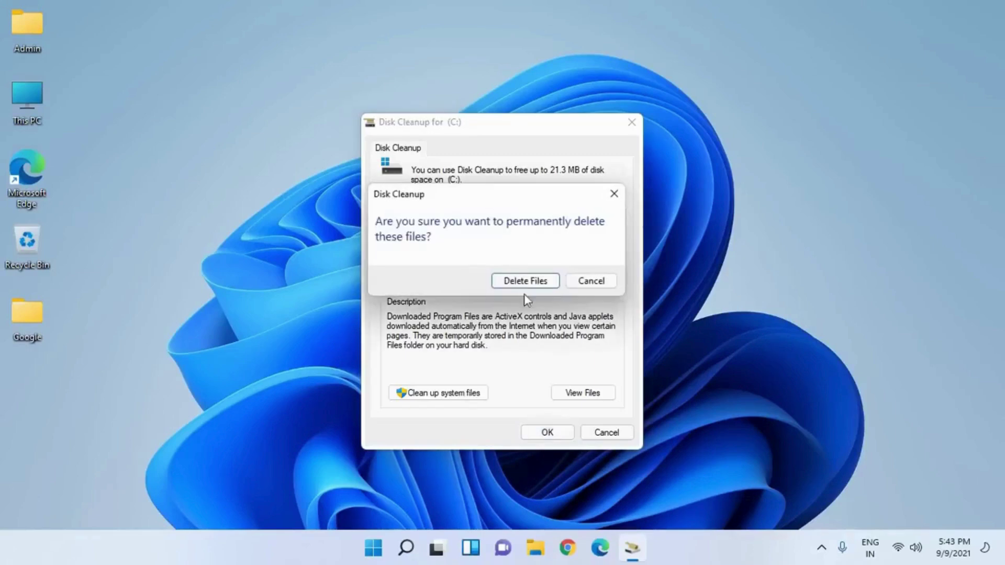
{"action": "left_click", "coordinate": [522, 282]}
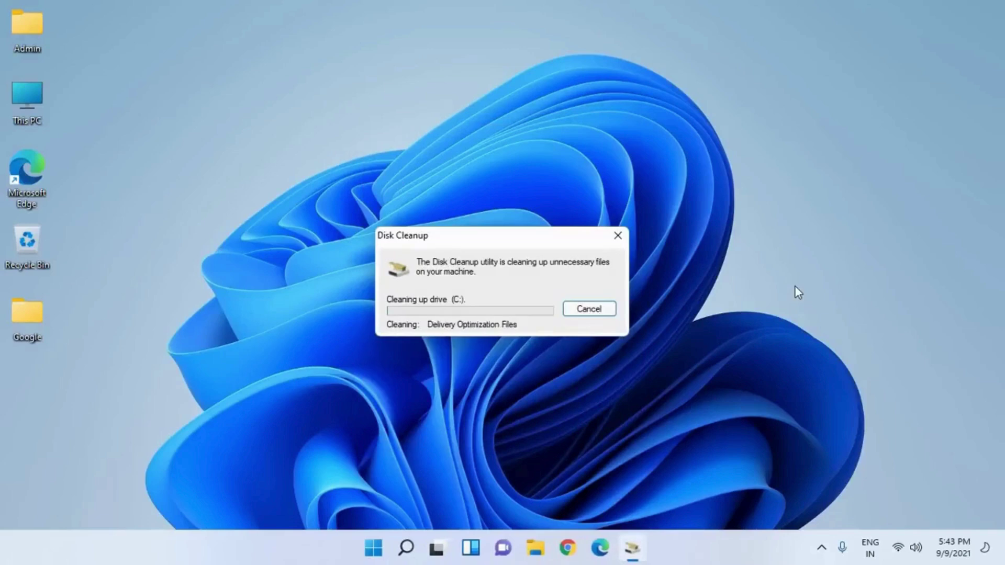